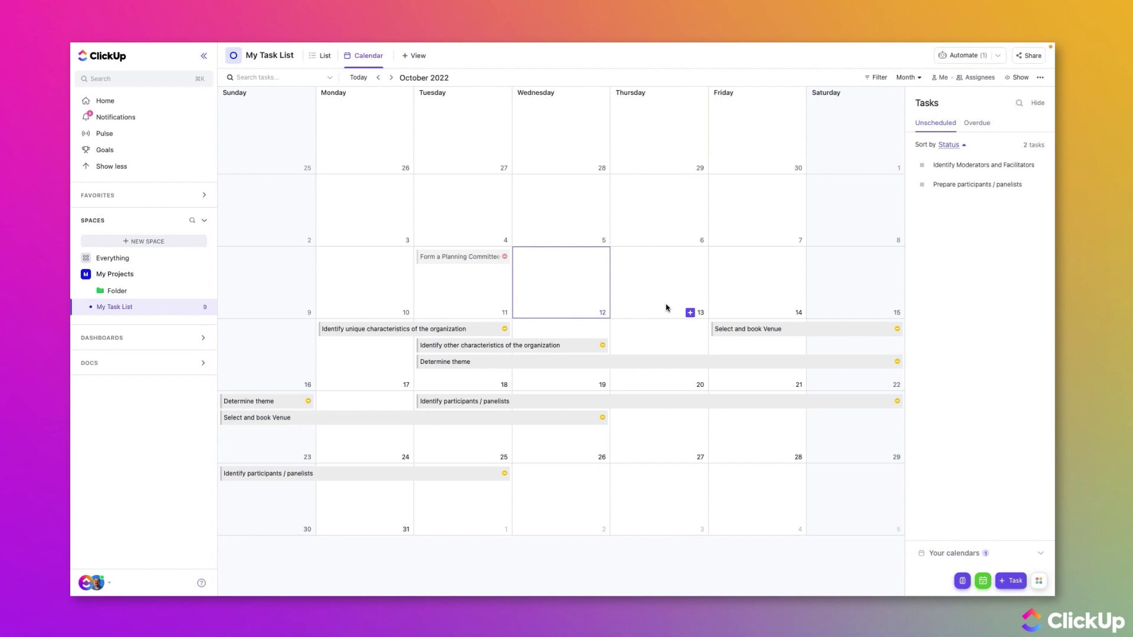
# Step: Switch the calendar to Week view for Oct 9–15 and start a quick task on Sunday midday
pyautogui.click(907, 77)
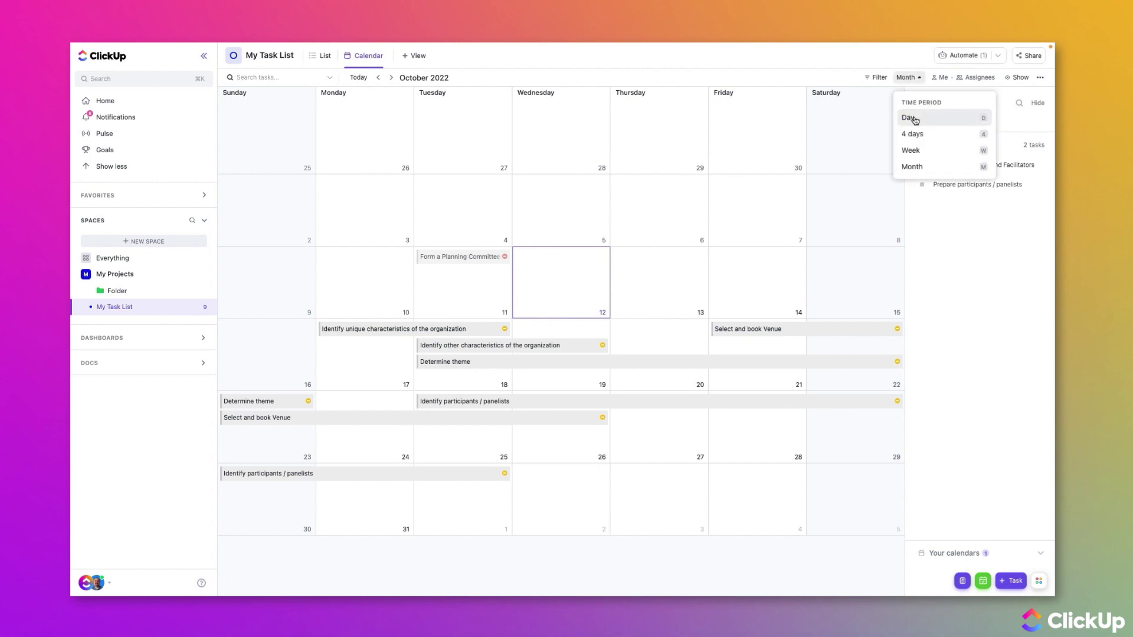
pyautogui.click(916, 152)
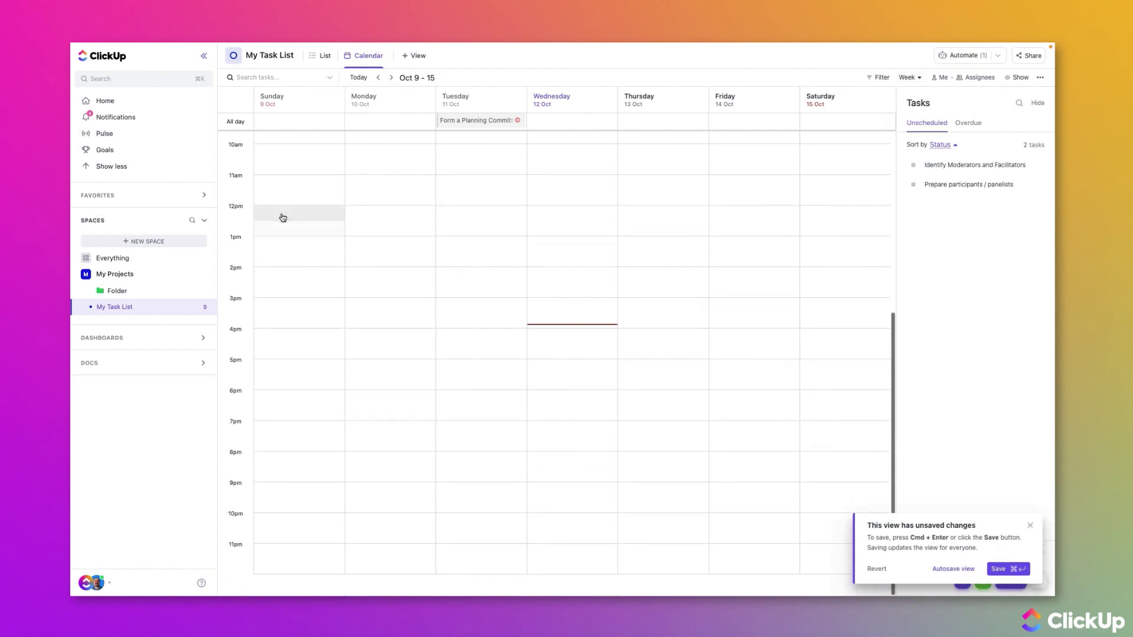
pyautogui.click(282, 217)
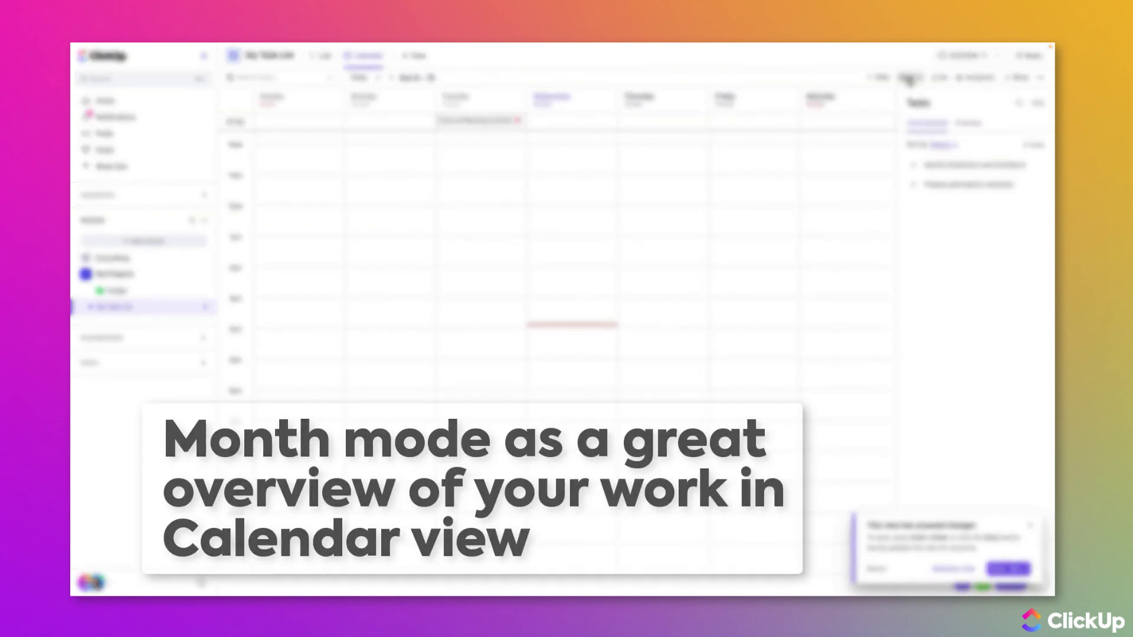
# Step: Change the calendar's time period from Week back to Month for October 2022
pyautogui.click(910, 80)
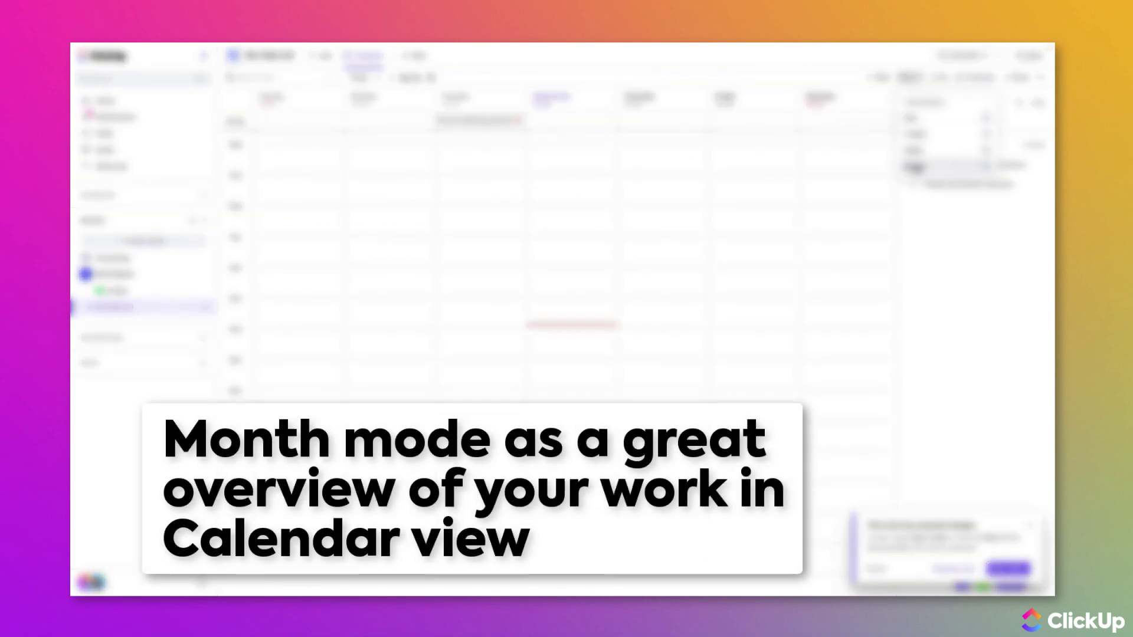
pyautogui.click(915, 166)
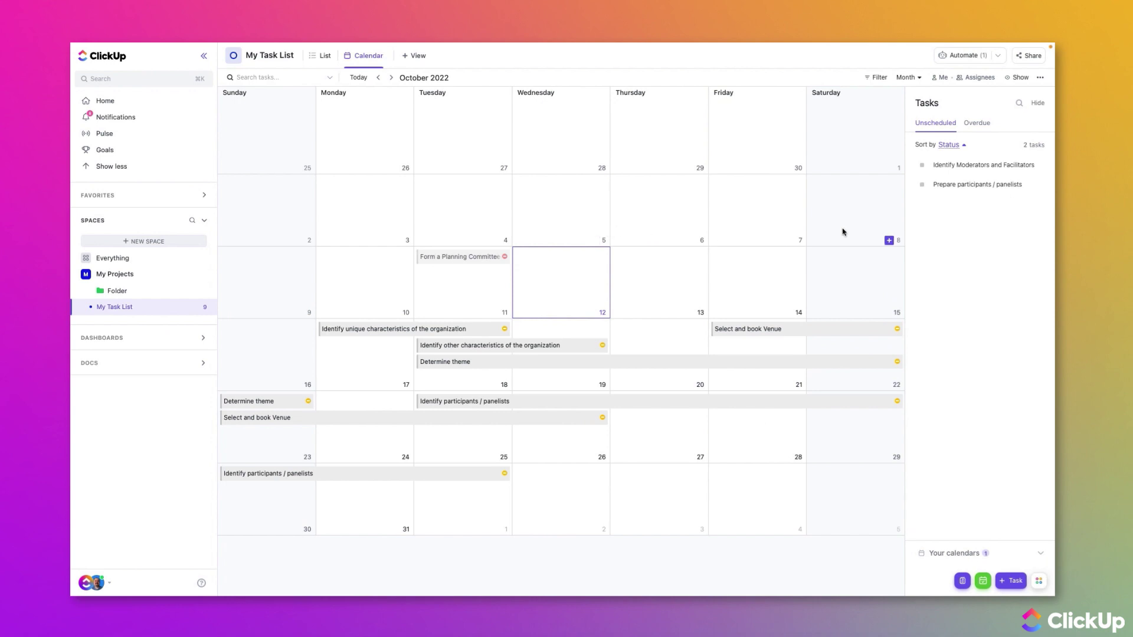
pyautogui.click(1037, 103)
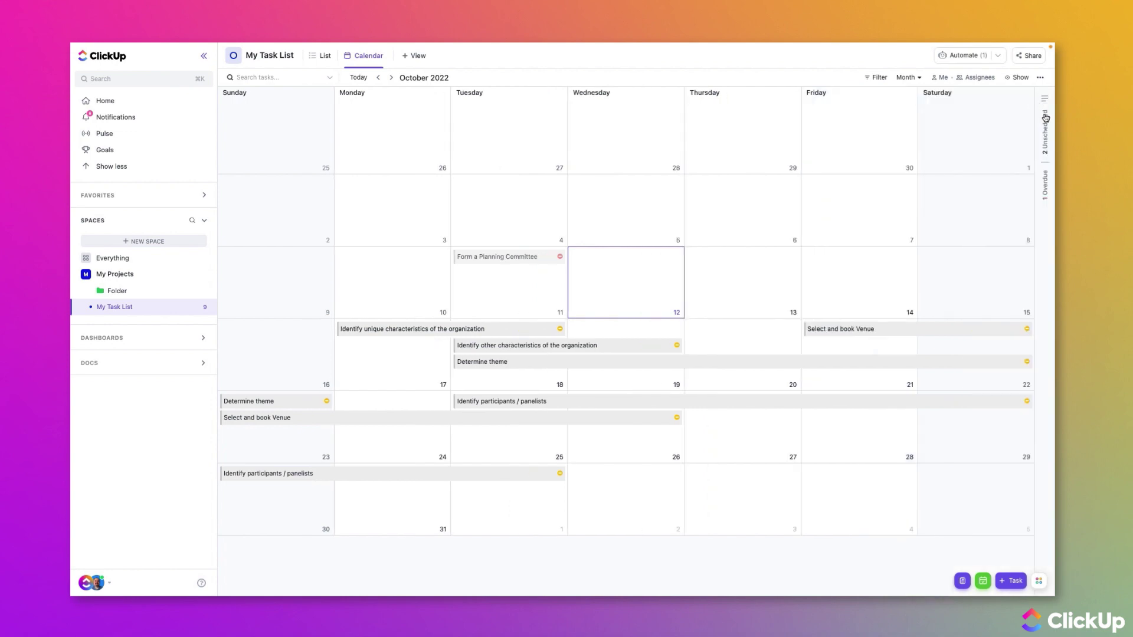
pyautogui.click(1045, 116)
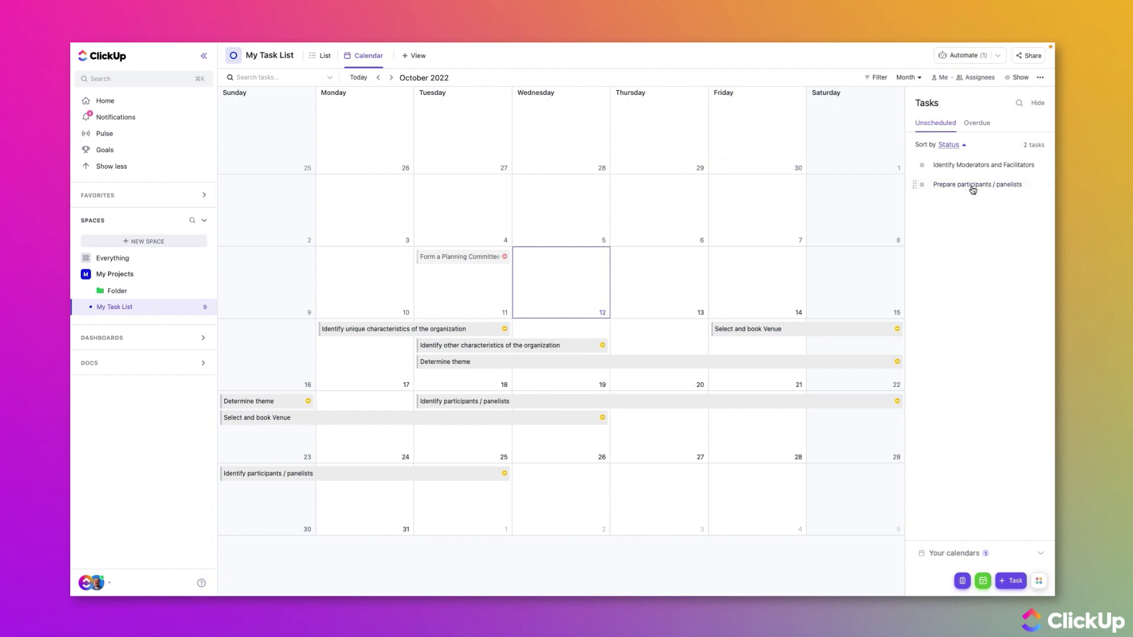
# Step: Drop 'Prepare participants / panelists' from Unscheduled Tasks onto Wednesday, November 2
pyautogui.moveTo(973, 188)
pyautogui.mouseDown()
pyautogui.moveTo(548, 506)
pyautogui.moveTo(555, 479)
pyautogui.mouseUp()
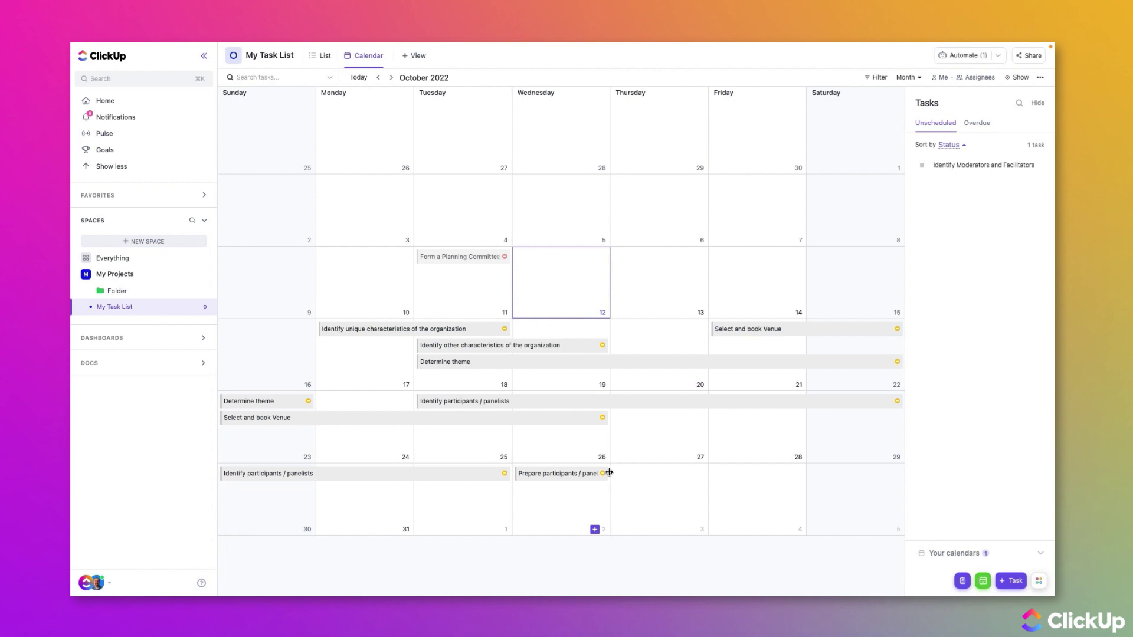
# Step: Stretch the 'Prepare participants / panelists' bar so it ends on Friday, November 4
pyautogui.moveTo(608, 473); pyautogui.dragTo(726, 475)
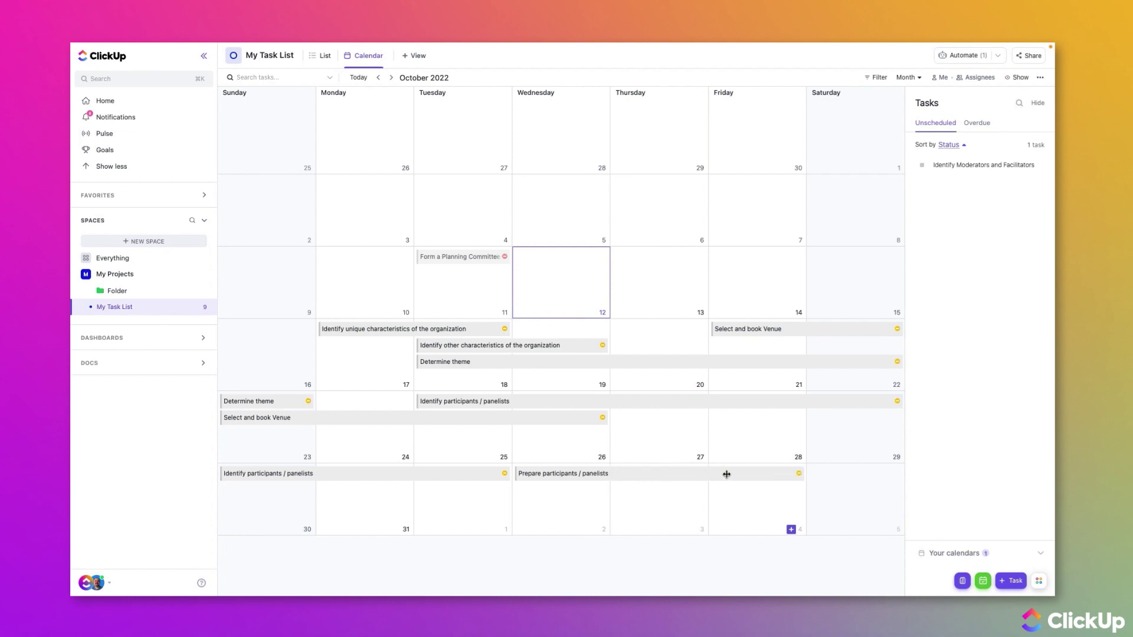
pyautogui.moveTo(682, 479)
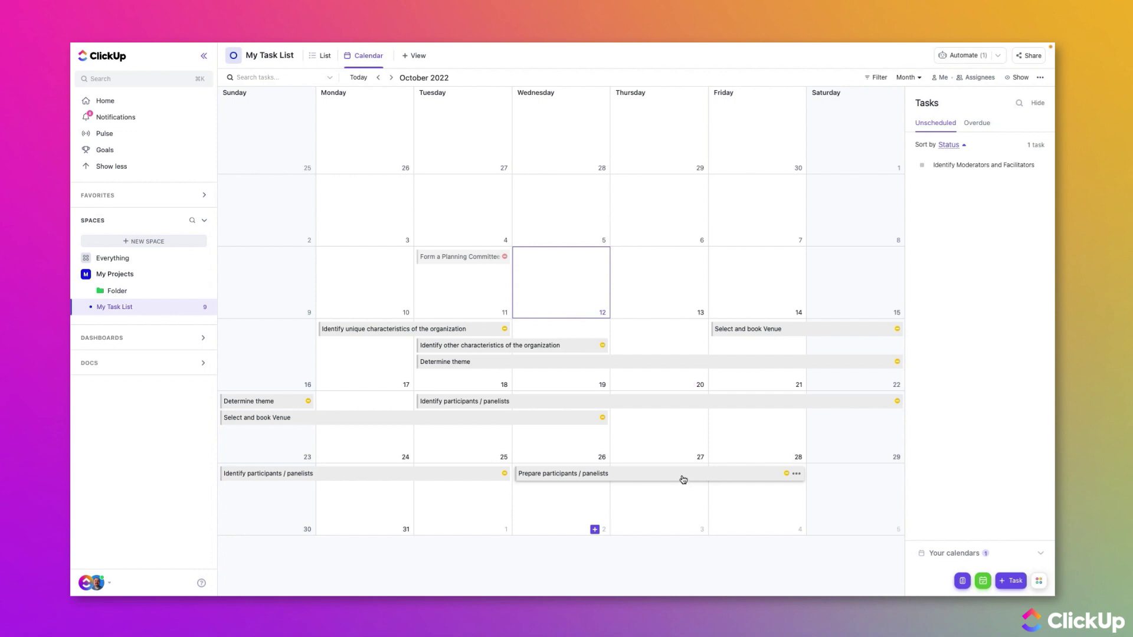
# Step: Move the 'Prepare participants / panelists' bar up one week to span October 26–28
pyautogui.moveTo(683, 480); pyautogui.dragTo(687, 447)
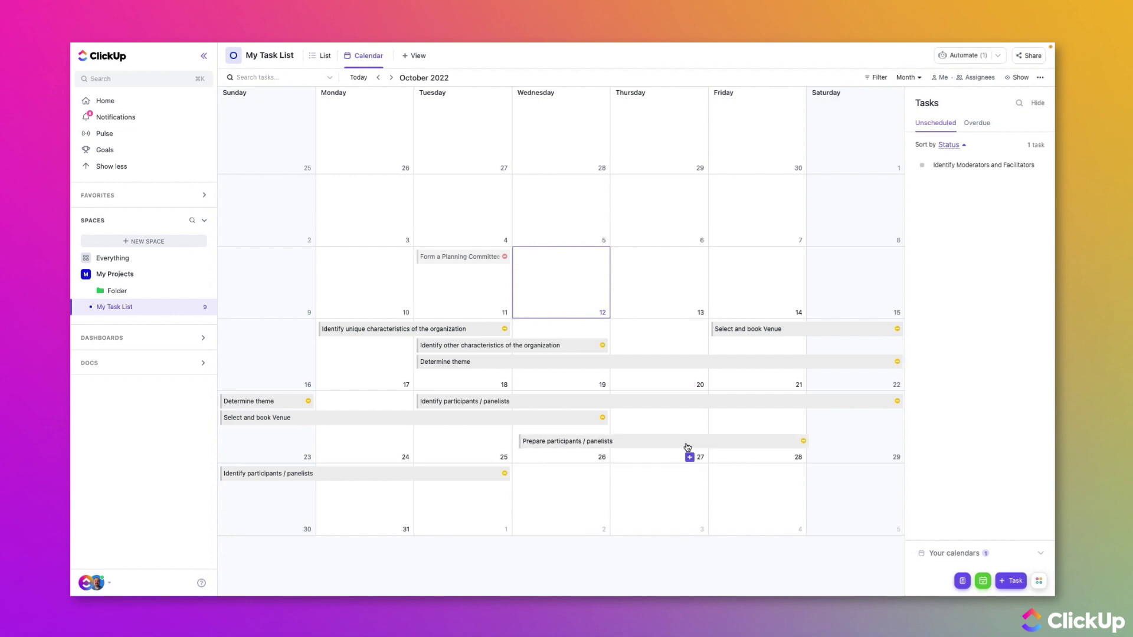